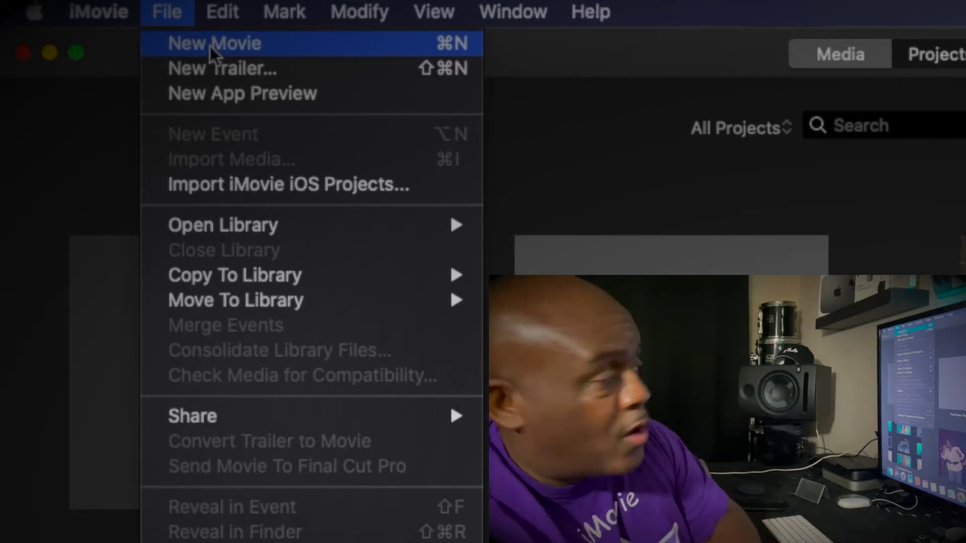
Create a new App Preview project and add the two vertical clips from the App Preview 2 event to its timeline.
left_click(218, 92)
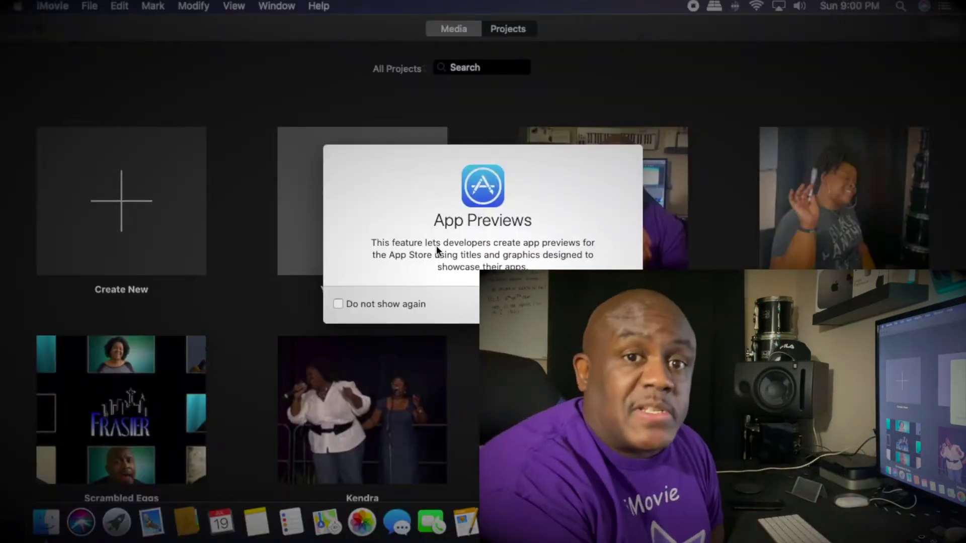
key("Return")
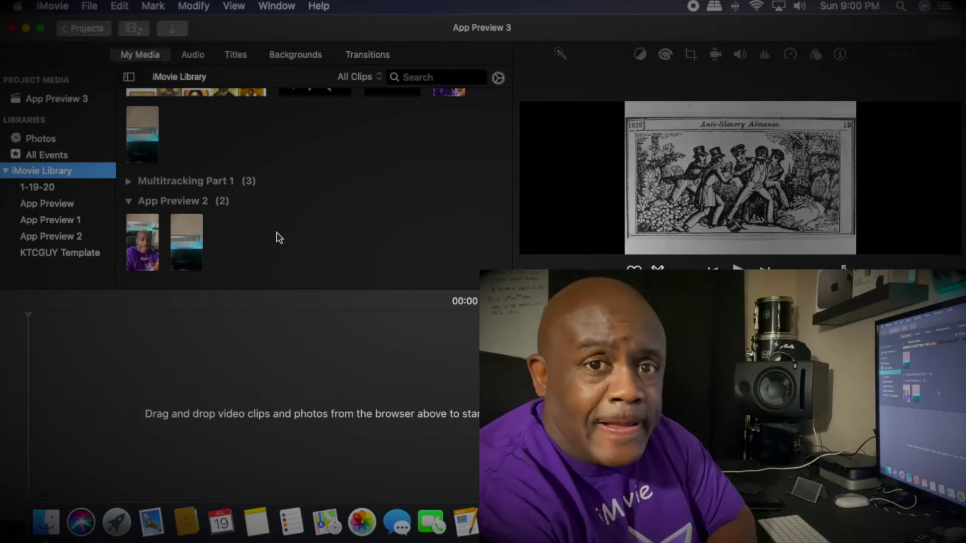
left_click_drag(233, 241, 129, 364)
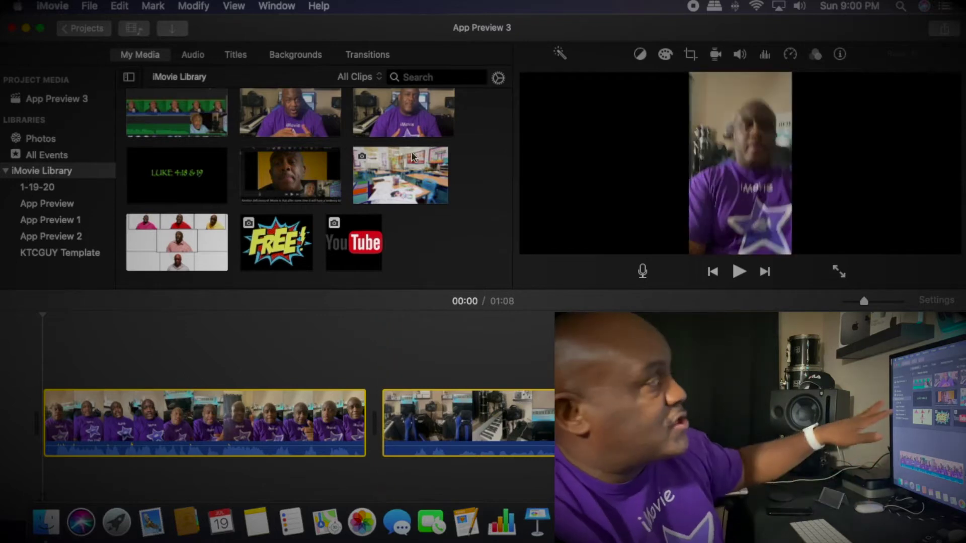
Insert a Swap transition between the two timeline clips and play it back.
left_click(380, 52)
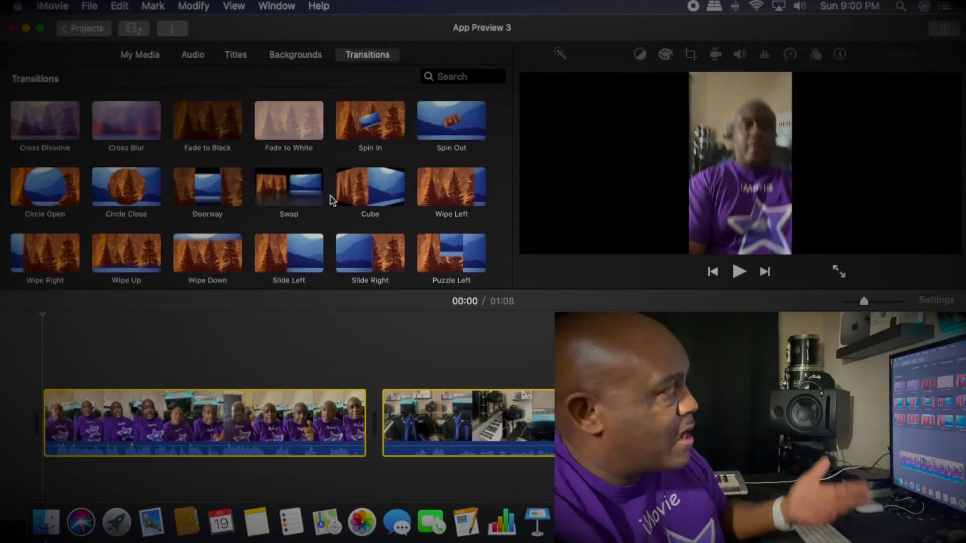
scroll(332, 185, "down", 3)
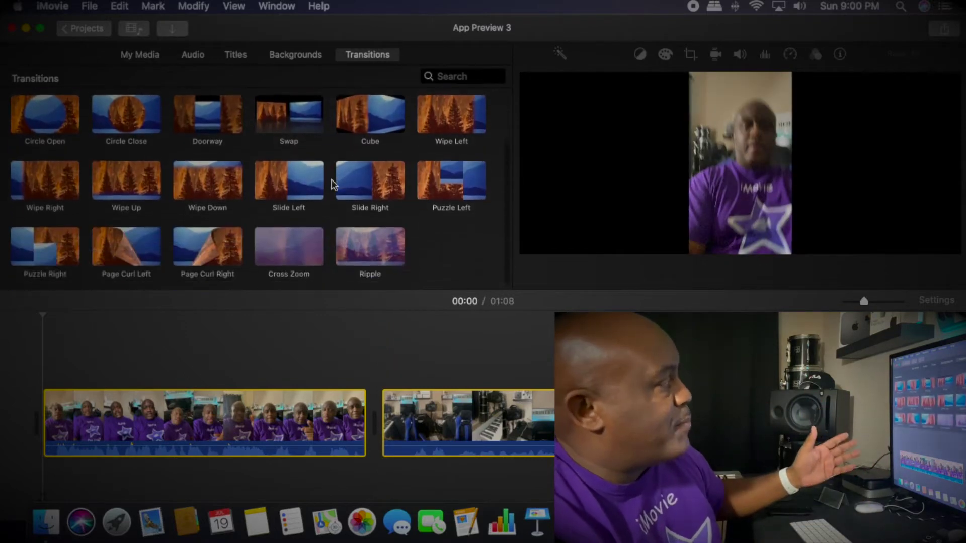
scroll(333, 185, "up", 3)
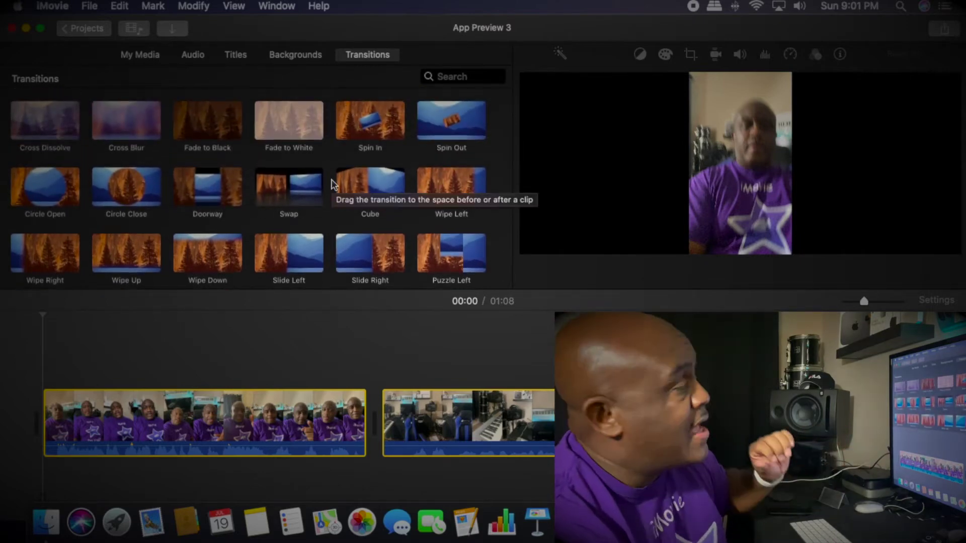
left_click(274, 199)
left_click_drag(267, 182, 349, 426)
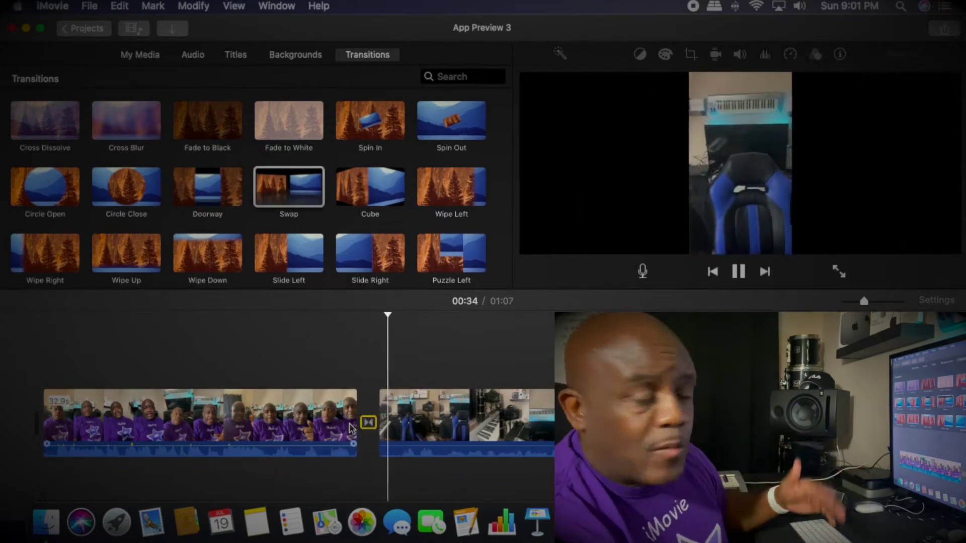
key("space")
left_click(366, 352)
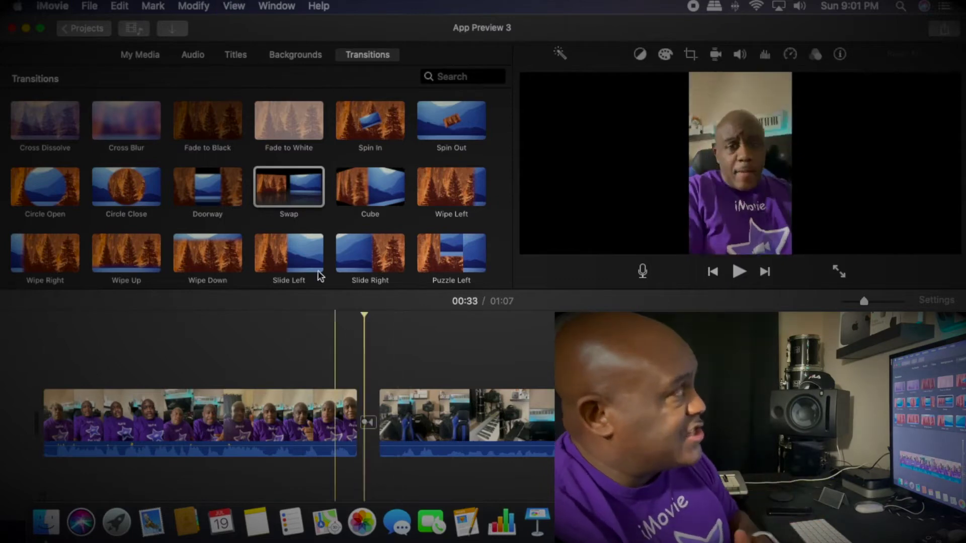
Place the Green background as a cutaway above the first clip, then delete it.
left_click(319, 56)
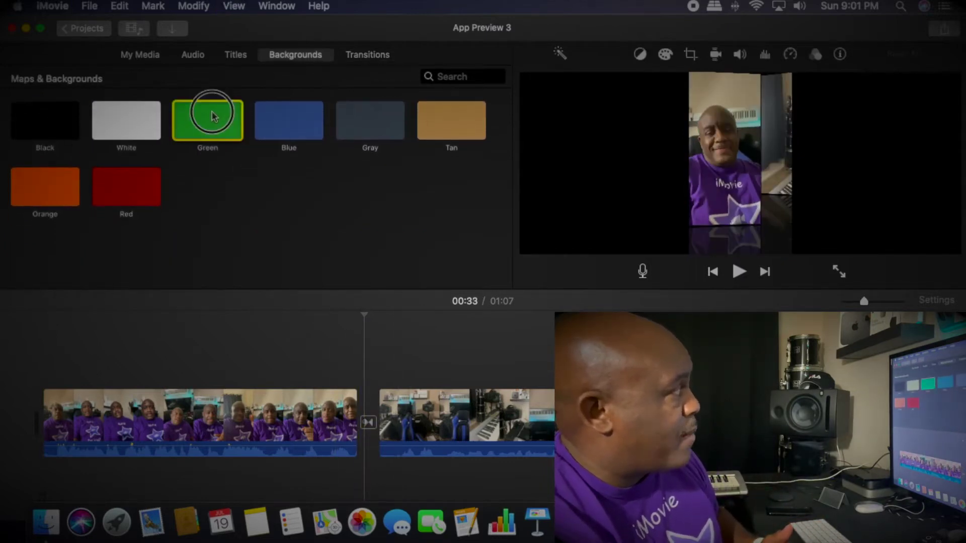
left_click_drag(211, 115, 229, 352)
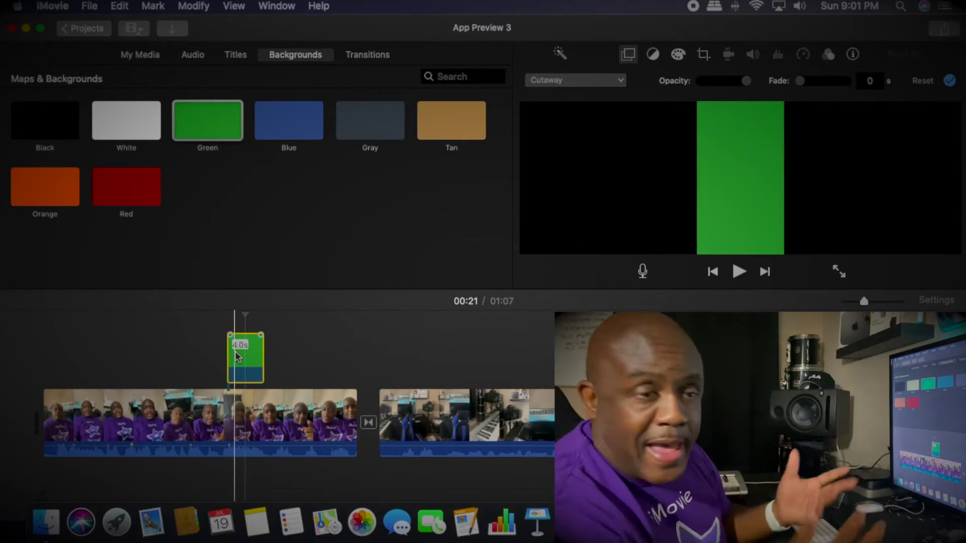
left_click(226, 358)
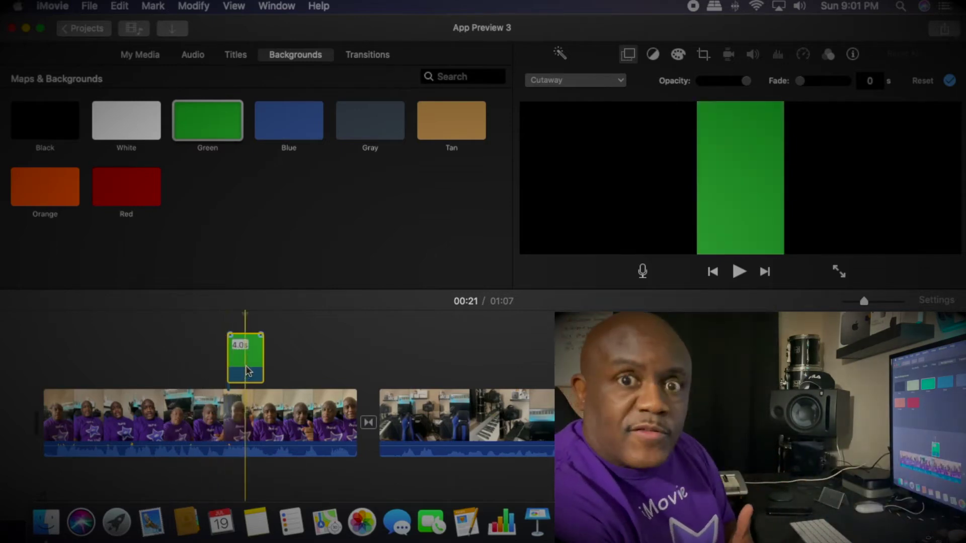
left_click(305, 352)
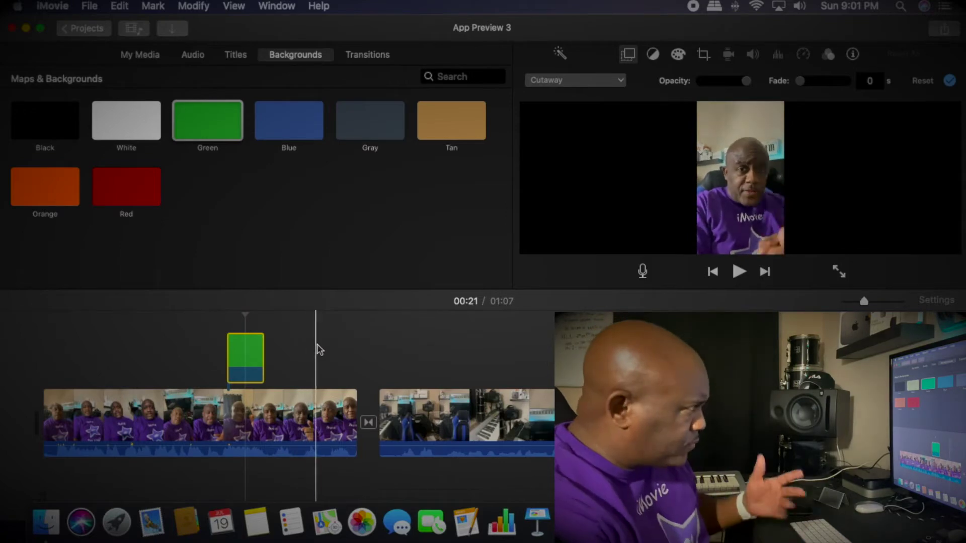
left_click(245, 351)
key("Delete")
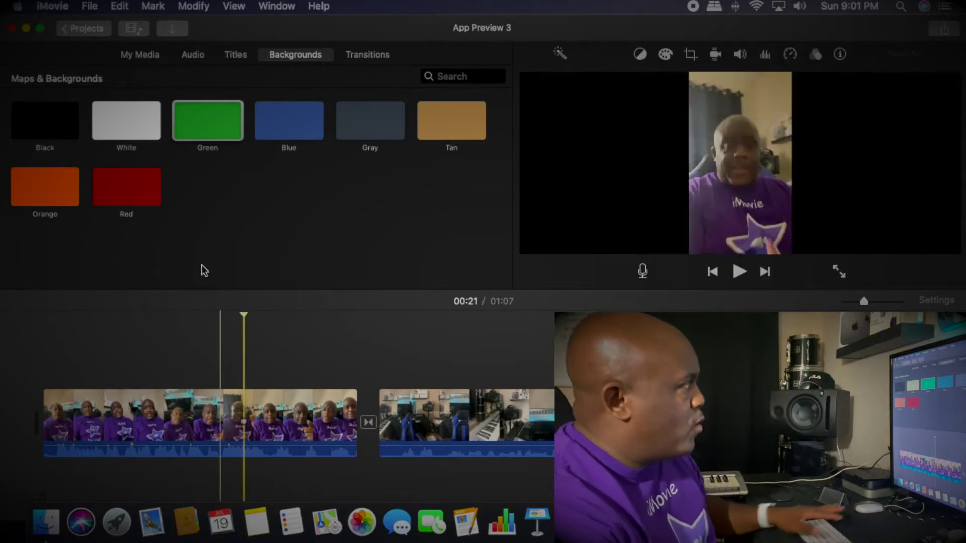
Add a Scale Top title over the first clip at about 18 seconds, enter the presenter's first name as its text and preview it.
left_click(240, 58)
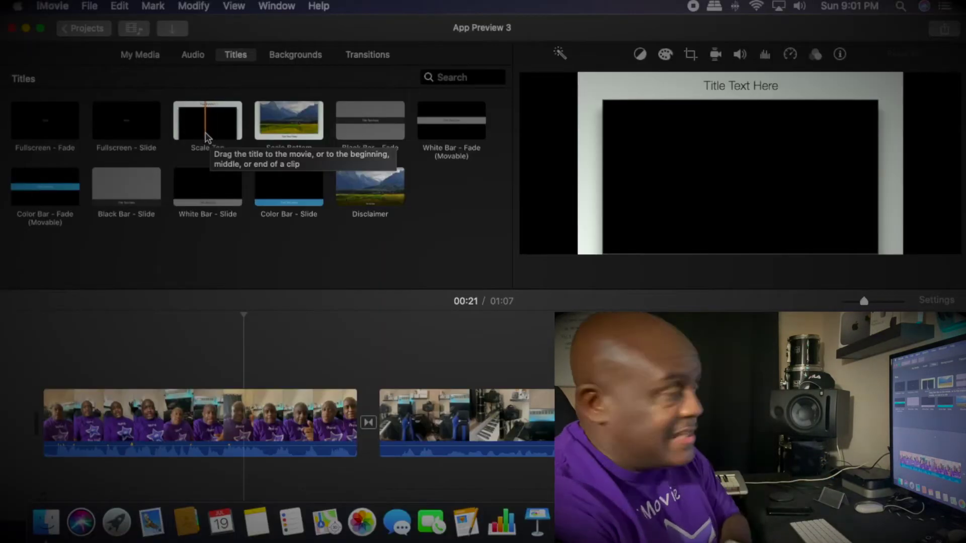
left_click_drag(207, 138, 211, 335)
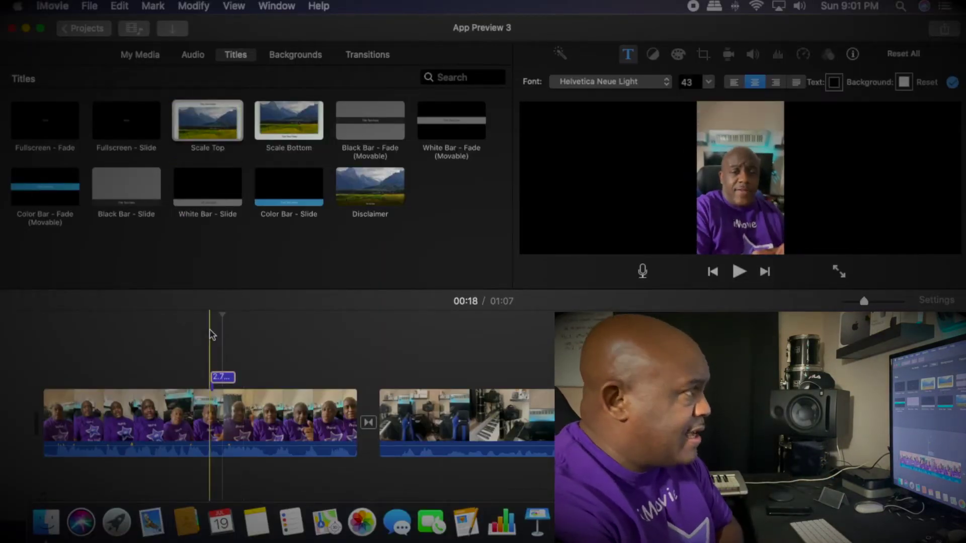
left_click(223, 379)
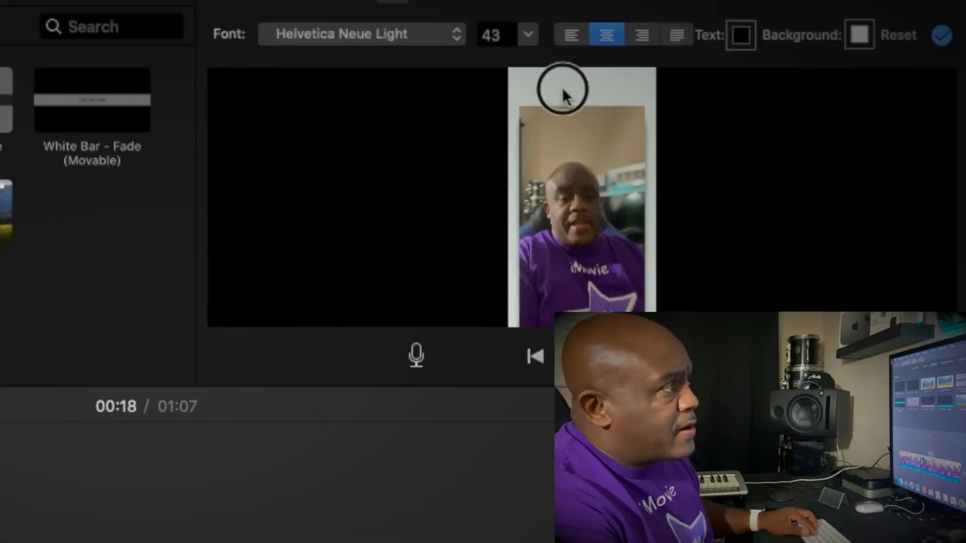
double_click(583, 36)
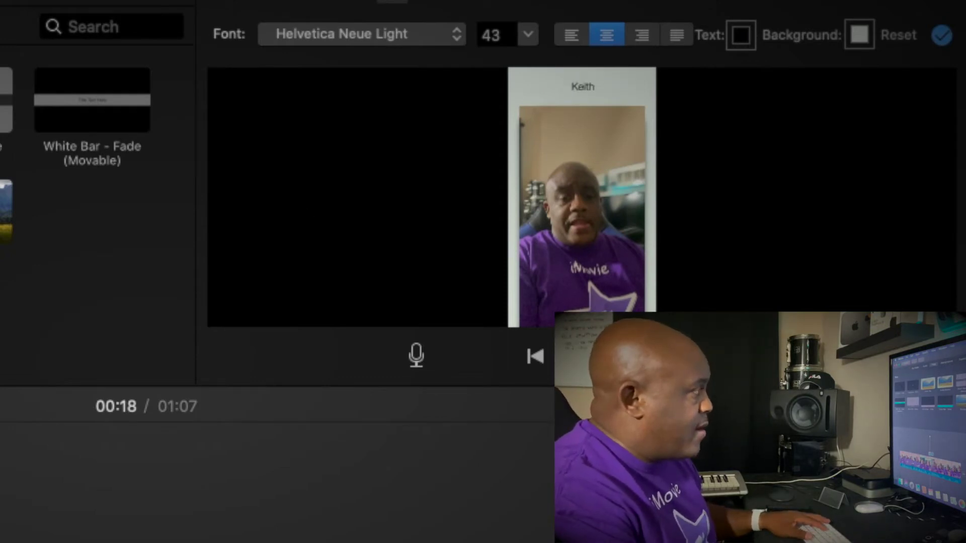
key("space")
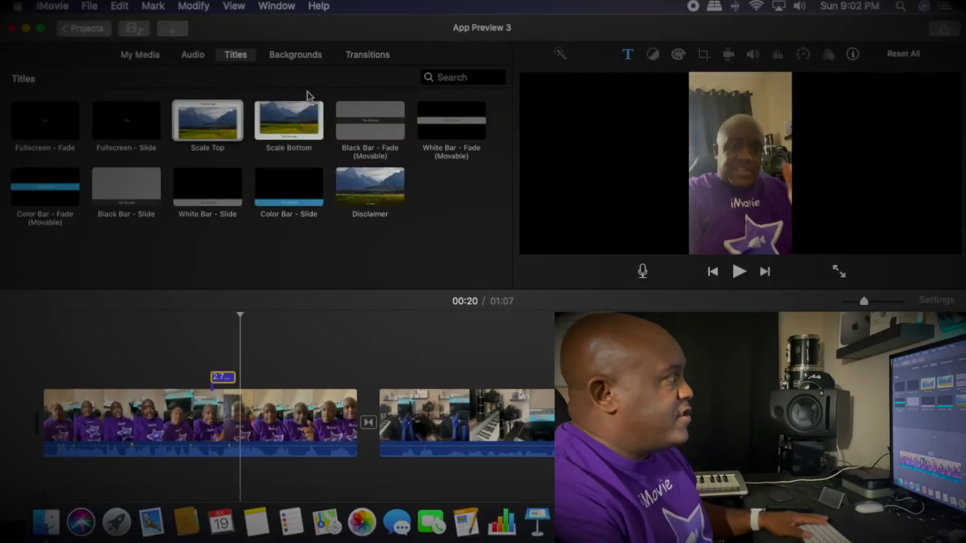
Add a Scale Bottom title just after the first title, enter the presenter's first name as its text and preview it.
left_click_drag(288, 121, 245, 381)
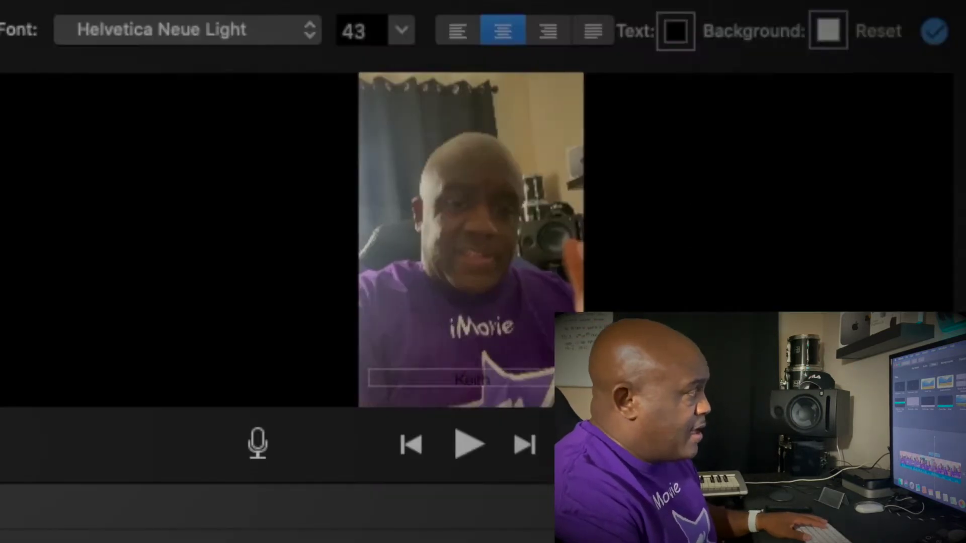
left_click(240, 342)
key("space")
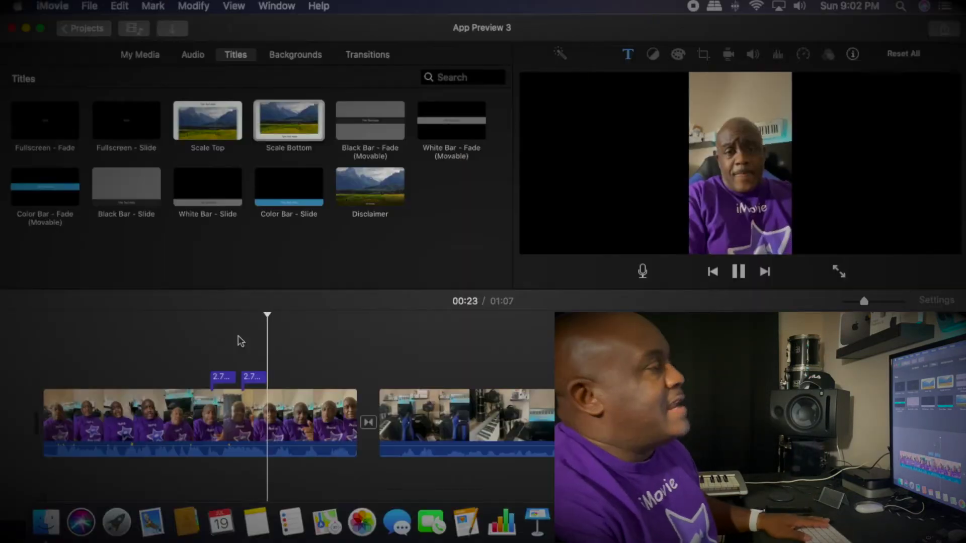
key("space")
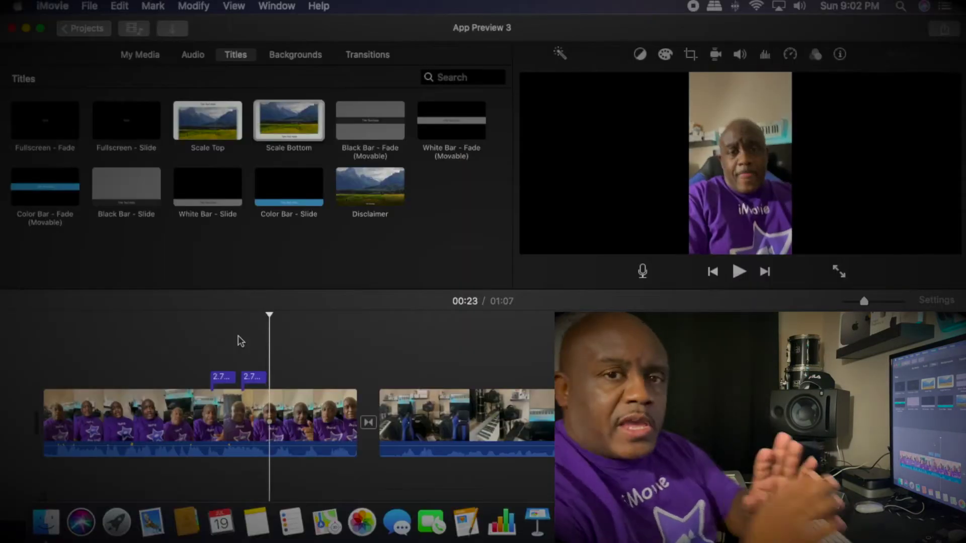
left_click(254, 379)
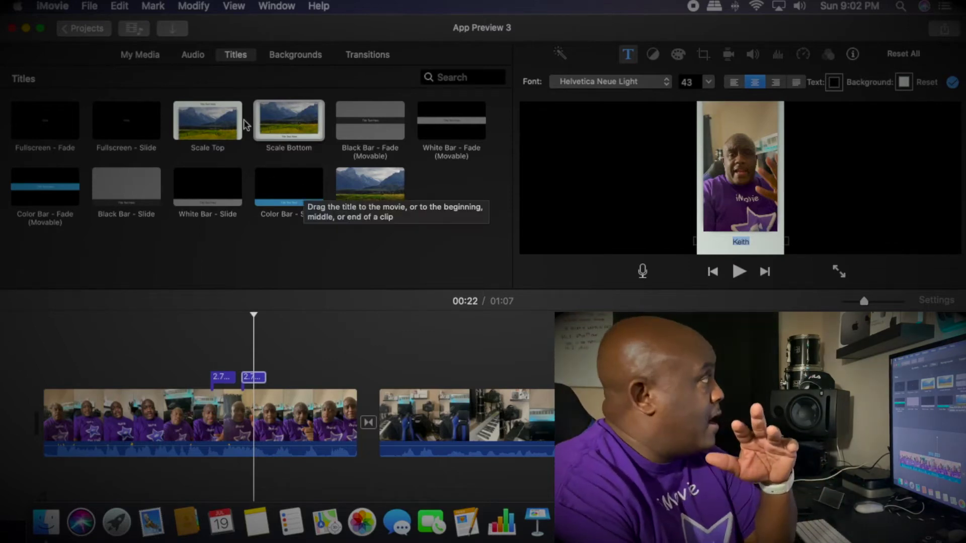
Place the 3.7-minute multi-person grid video as a cutaway over the second clip, then delete it.
left_click(193, 56)
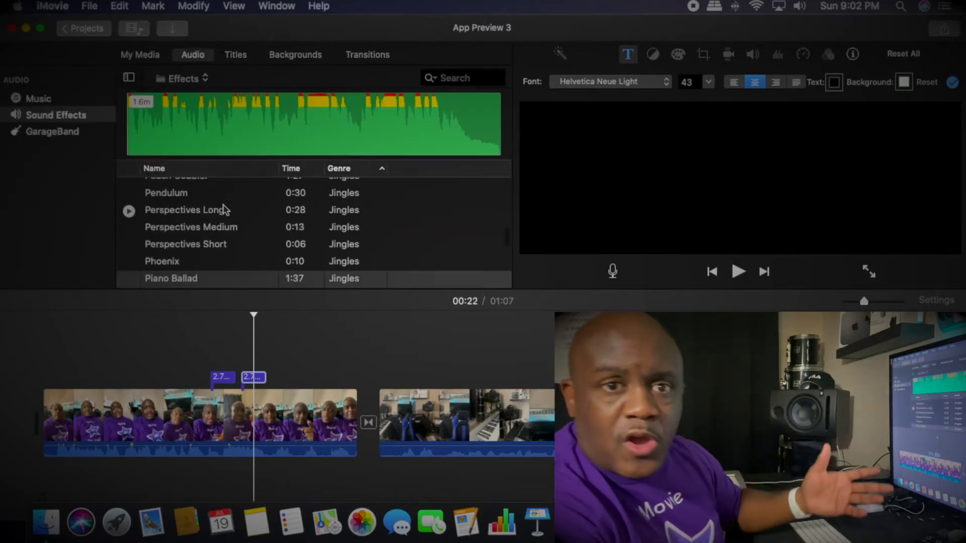
left_click(143, 56)
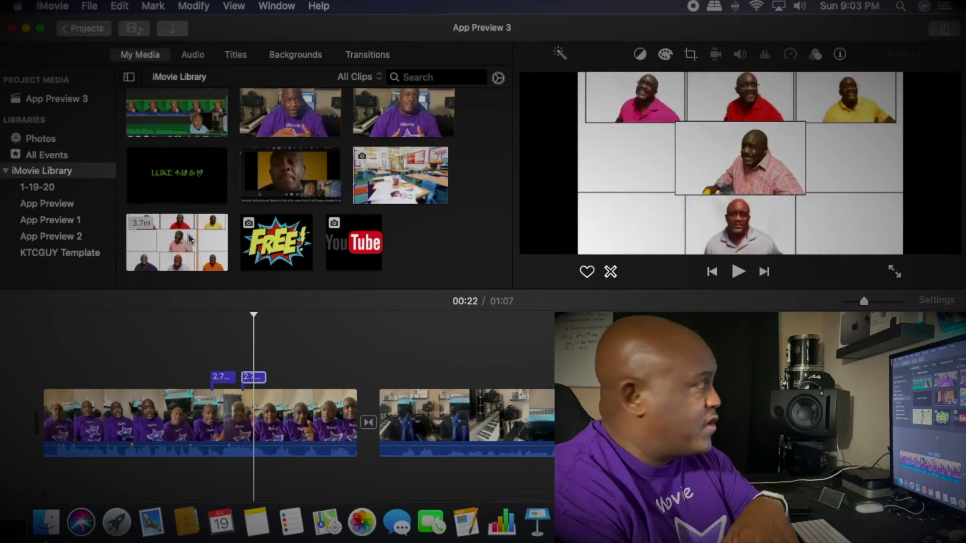
left_click_drag(187, 227, 462, 352)
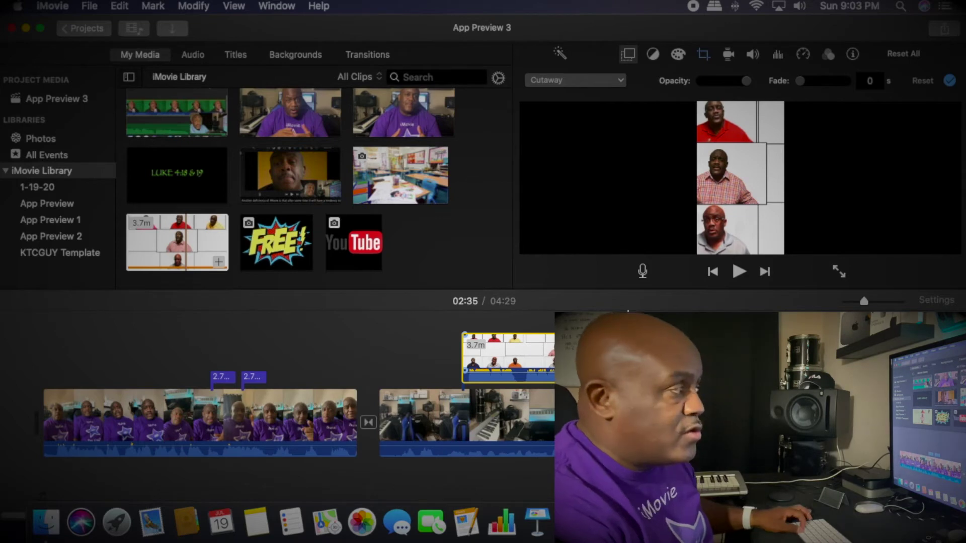
key("Delete")
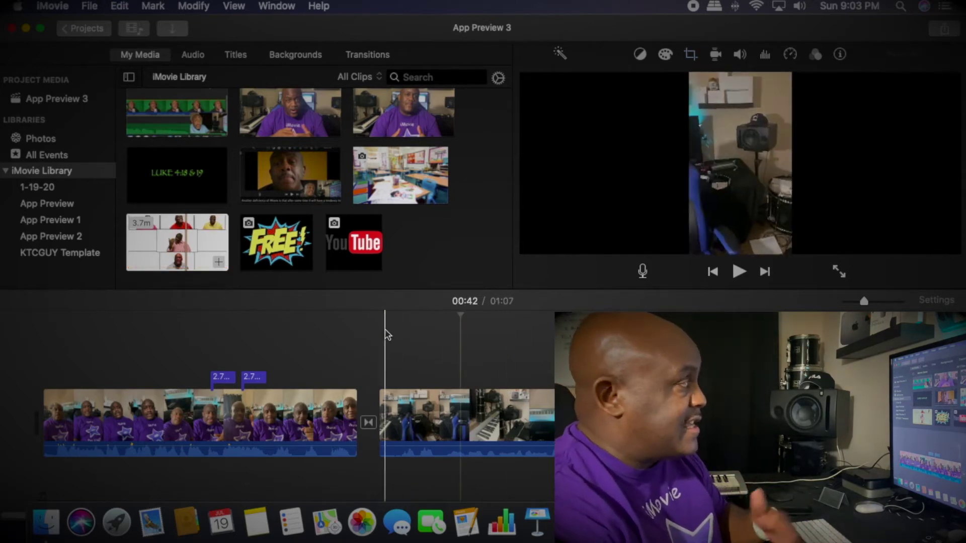
Attach the 3.7-minute multi-person grid video above the second clip, starting at about 41 seconds.
left_click(174, 239)
left_click_drag(384, 357, 448, 351)
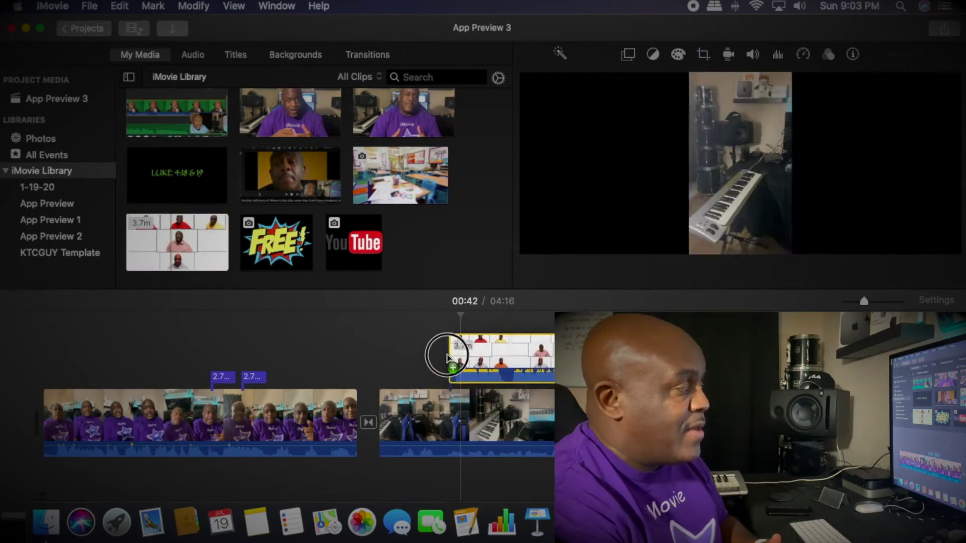
left_click(493, 352)
Apply a Ken Burns crop to the grid video, with the start frame at its right edge and the end frame at its left, and preview it.
left_click(703, 55)
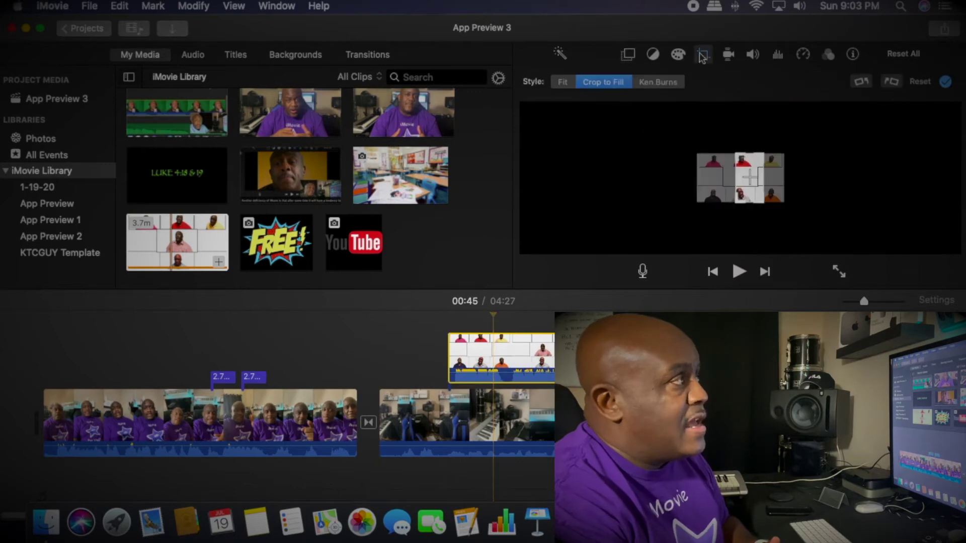
left_click(705, 184)
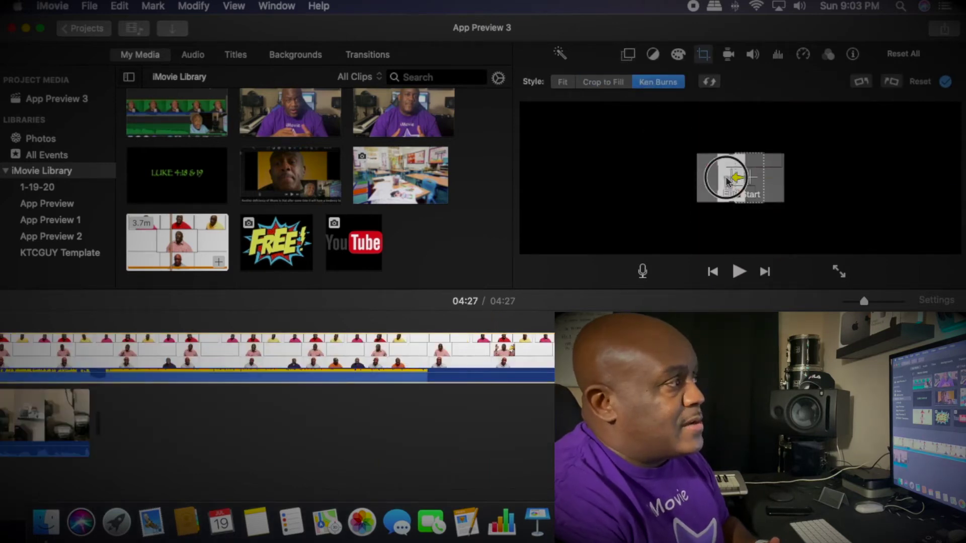
left_click_drag(751, 186, 779, 188)
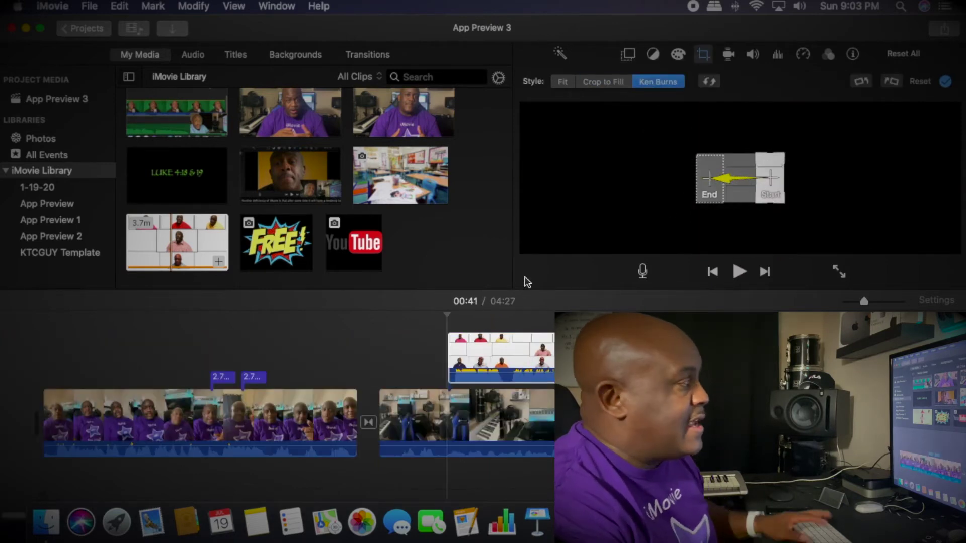
left_click(473, 325)
key("space")
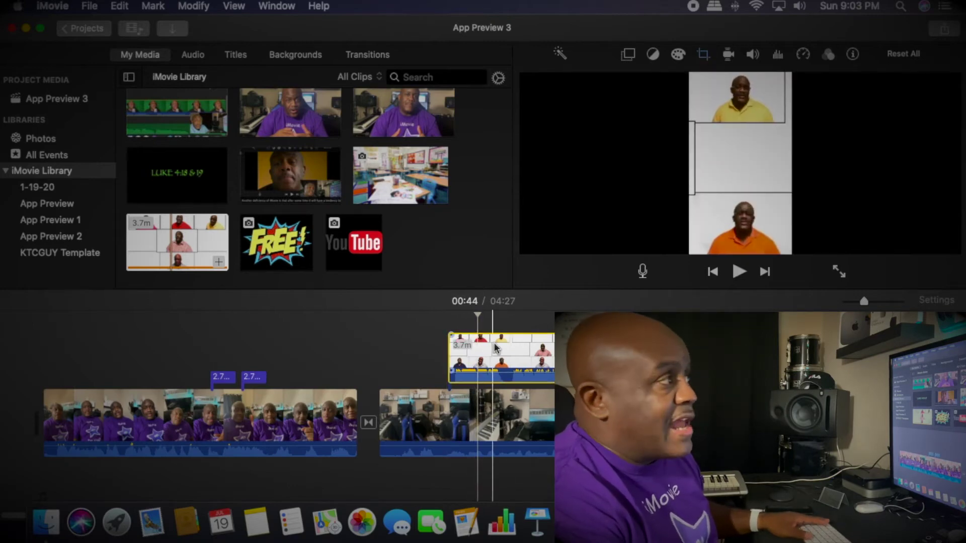
Set the grid video's crop style to Crop to Fill, enlarge the centred crop frame to the video's full width and play the result.
left_click(547, 354)
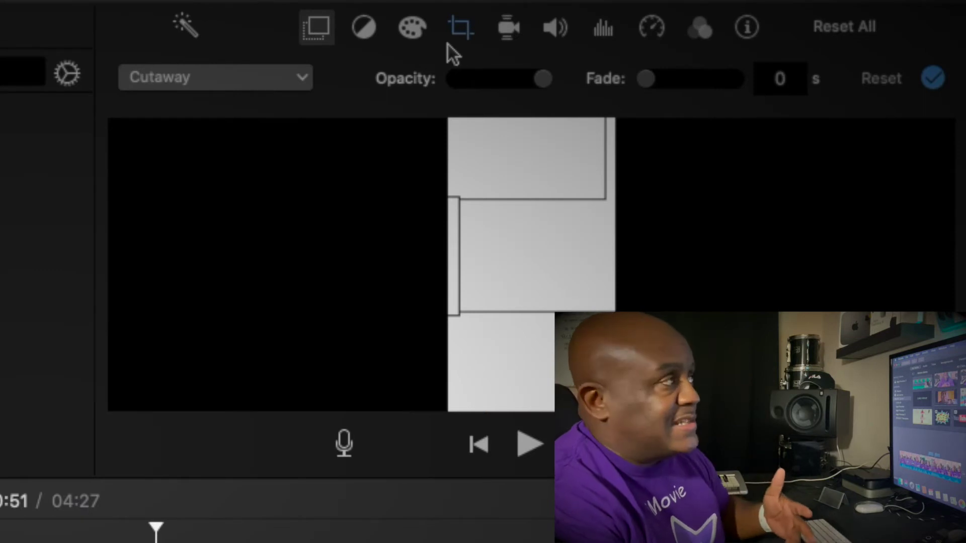
left_click(461, 29)
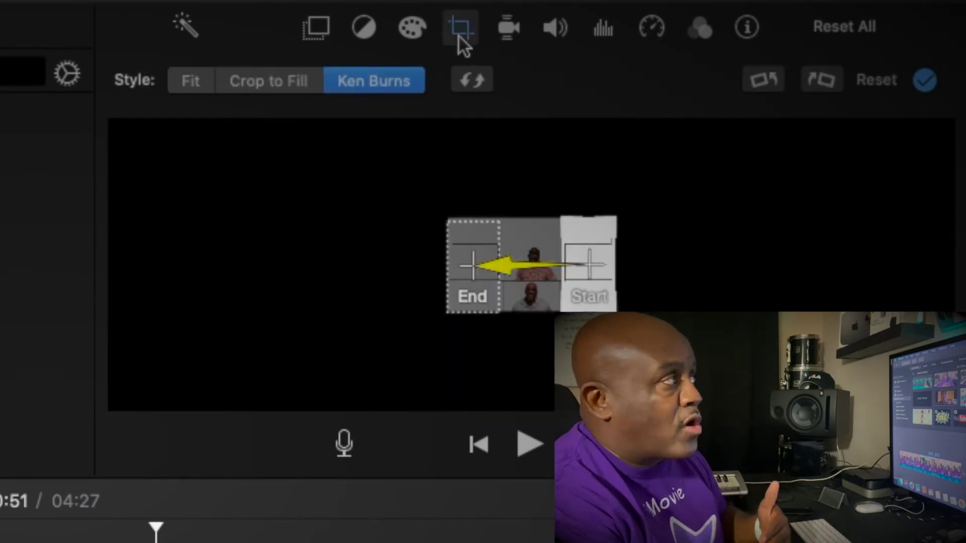
left_click(250, 83)
left_click_drag(580, 275, 536, 275)
left_click_drag(503, 313, 365, 520)
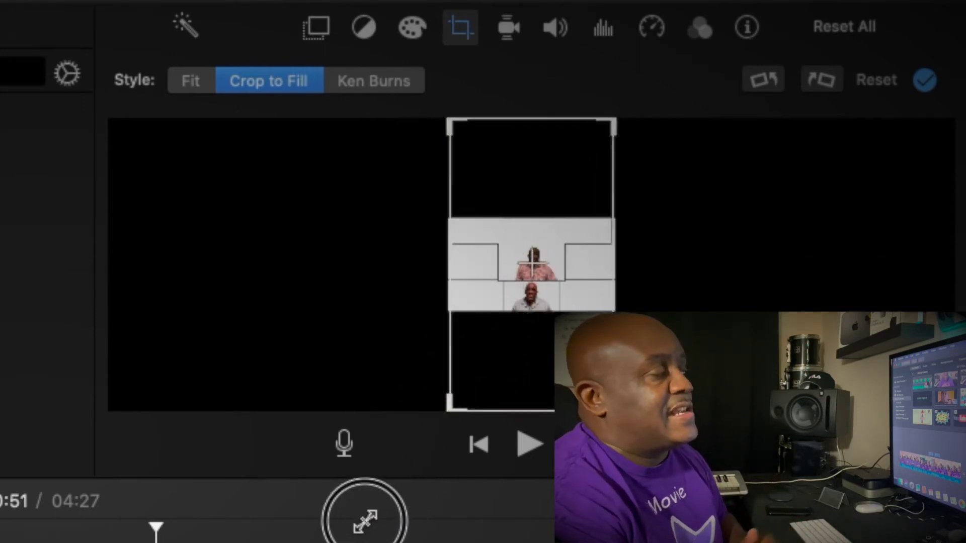
left_click(6, 535)
key("space")
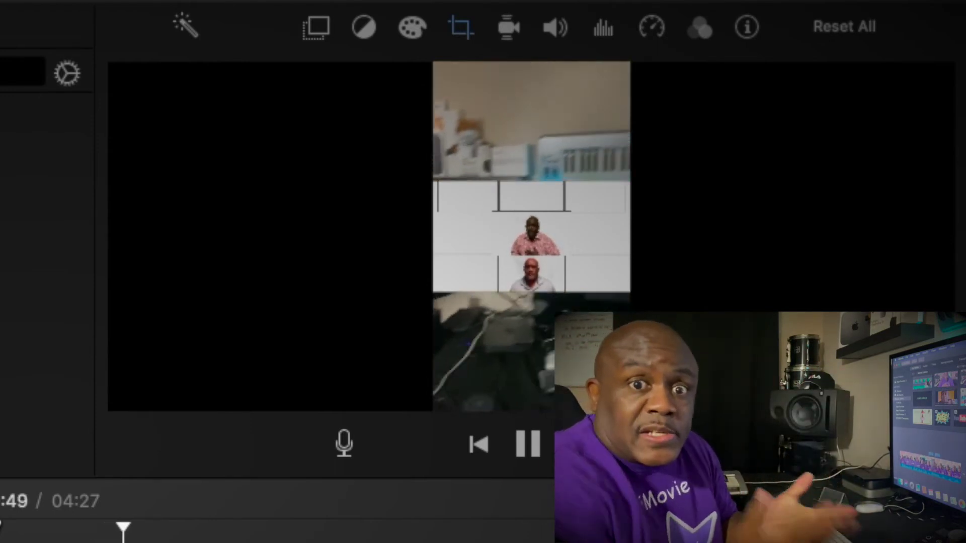
Stop playback and attach the YouTube logo and the FREE! image as separate overlays above the second clip, with FREE! after the logo.
key("space")
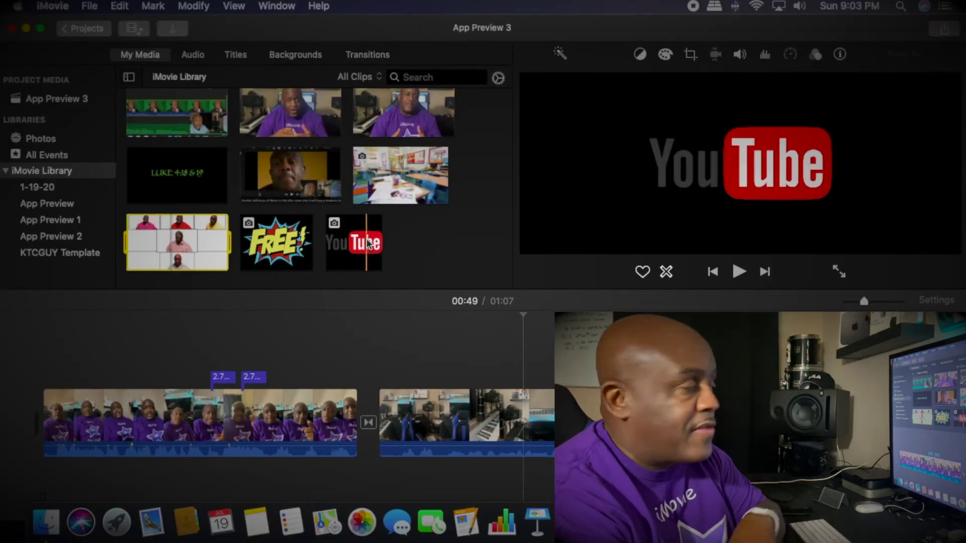
left_click_drag(367, 243, 473, 360)
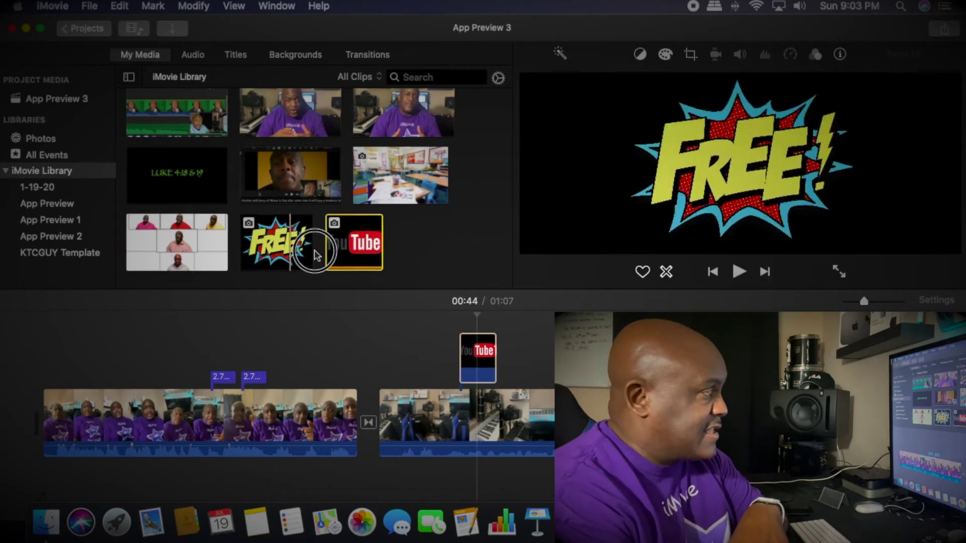
left_click_drag(312, 241, 534, 359)
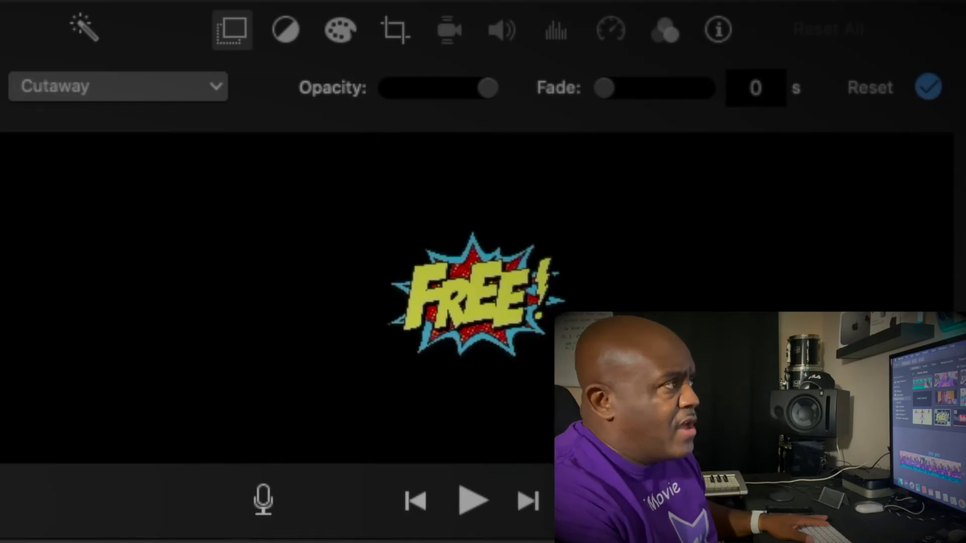
Set the FREE! overlay to Picture in Picture, enlarge it to nearly the vertical frame's width, place it at the frame's top and play the result.
left_click(201, 86)
left_click(137, 192)
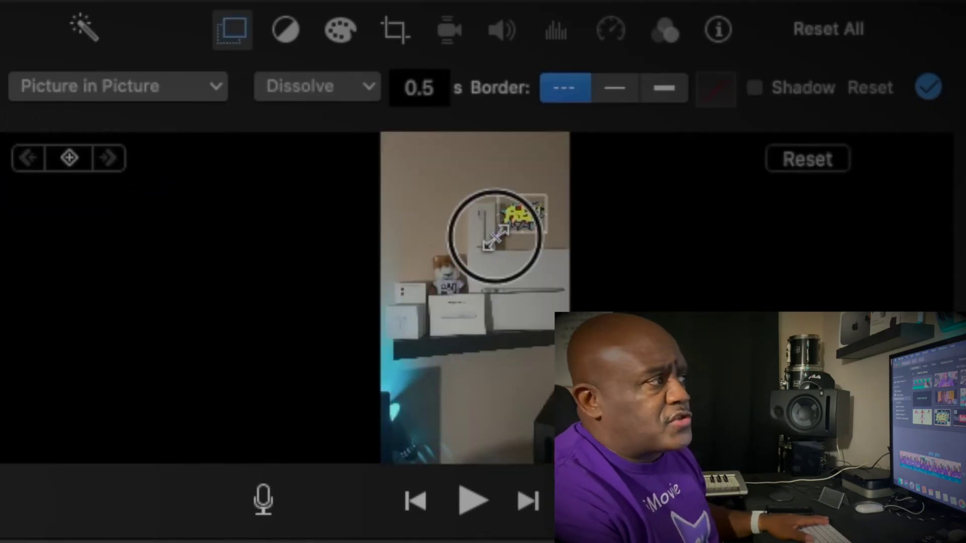
left_click_drag(487, 243, 461, 321)
left_click_drag(491, 263, 496, 207)
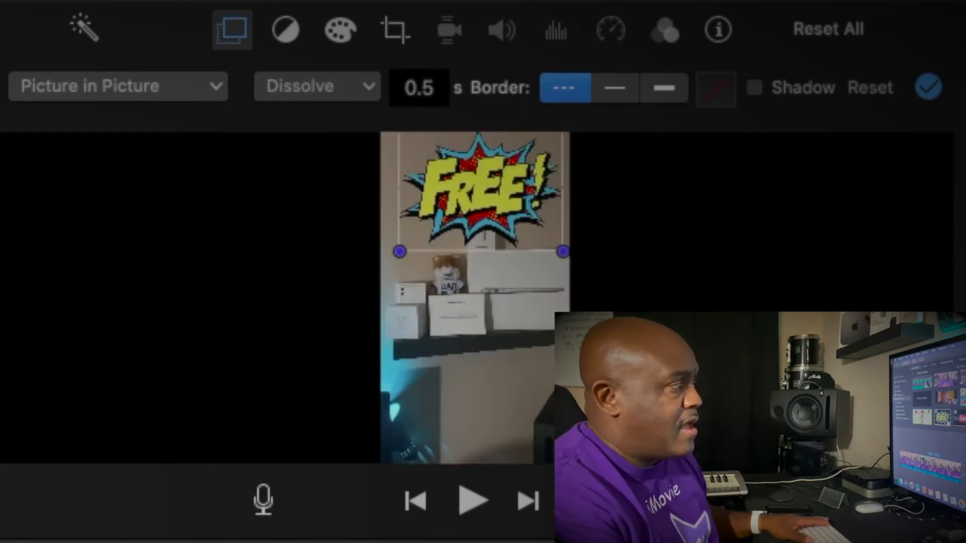
key("space")
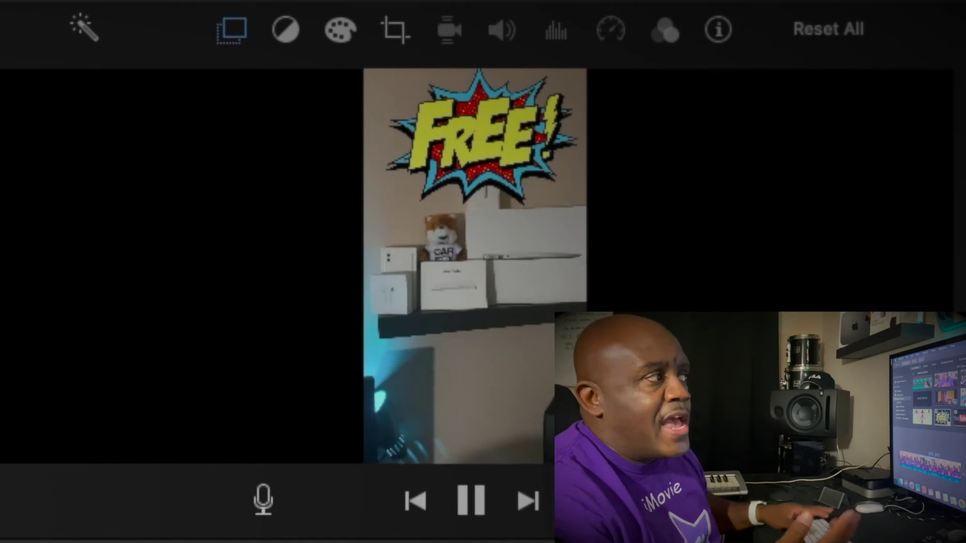